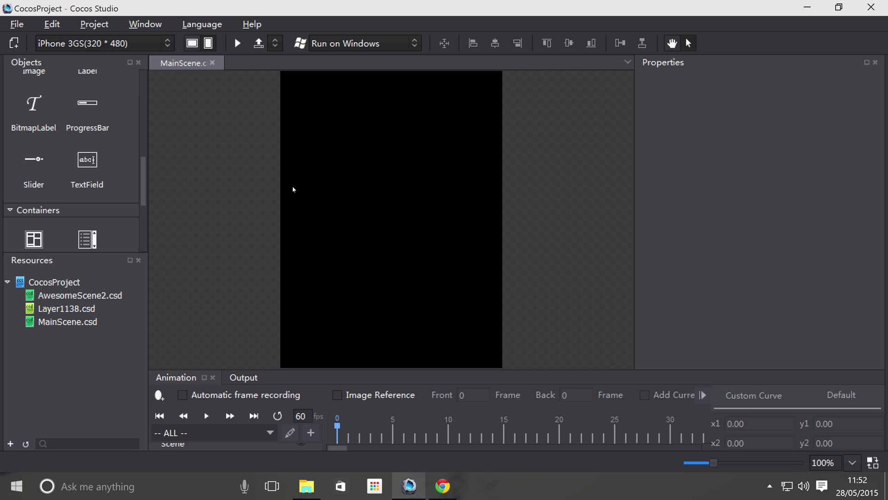
Step: Drag a TextField onto MainScene, placing it at X 135, Y 221
{"action": "left_click_drag", "start_coordinate": [91, 168], "coordinate": [374, 232]}
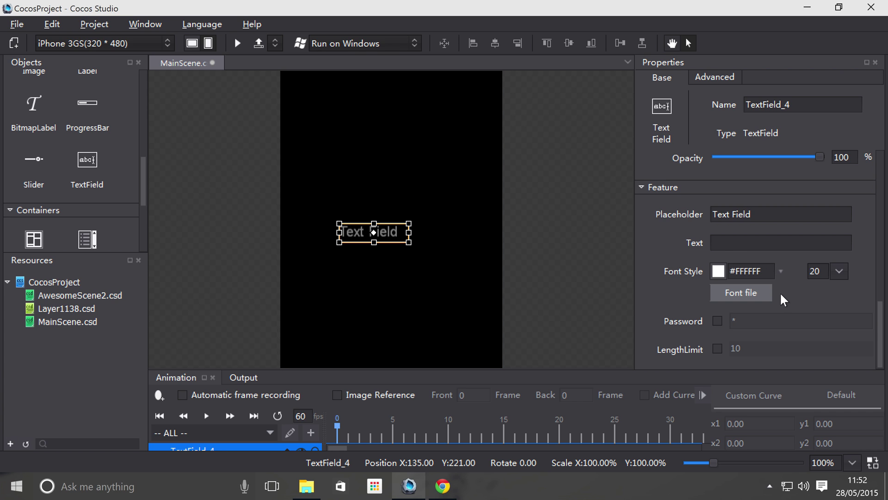
Step: Select and then deselect the TextField's 'Text Field' placeholder in Properties
{"action": "left_click", "coordinate": [726, 206]}
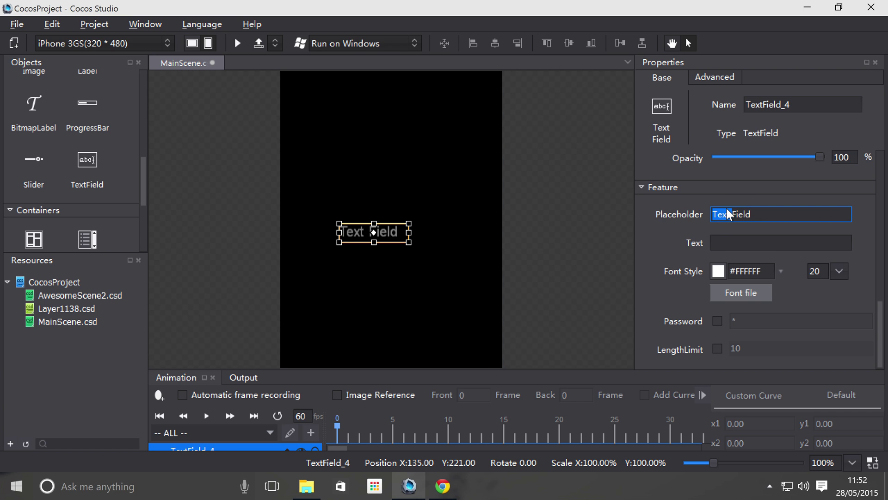
{"action": "left_click", "coordinate": [754, 212]}
{"action": "left_click", "coordinate": [239, 44]}
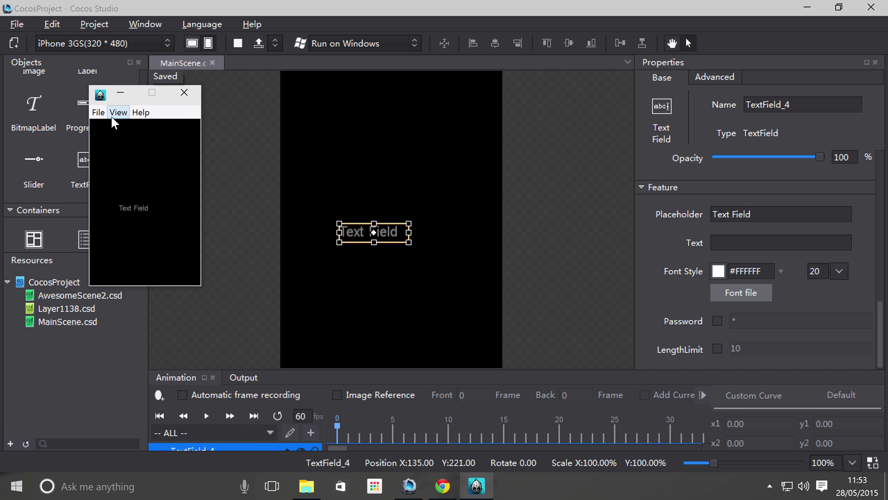
{"action": "left_click", "coordinate": [118, 112]}
{"action": "left_click", "coordinate": [146, 341]}
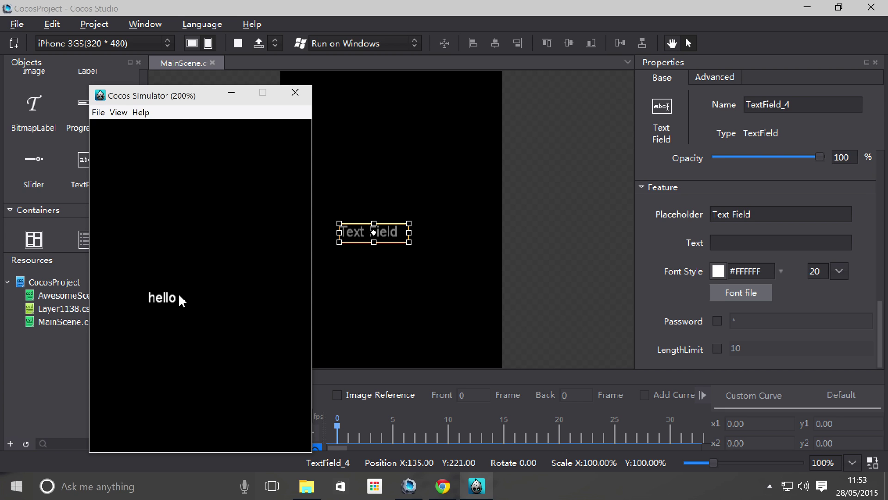
{"action": "left_click", "coordinate": [295, 93]}
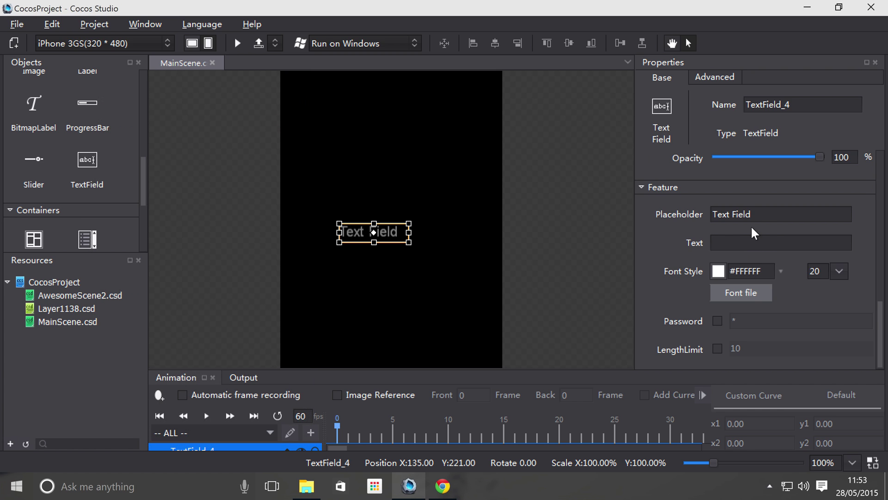
Step: Set the TextField's Text property to 'Text field'
{"action": "left_click", "coordinate": [736, 238]}
{"action": "type", "text": "Text field"}
{"action": "key", "text": "Return"}
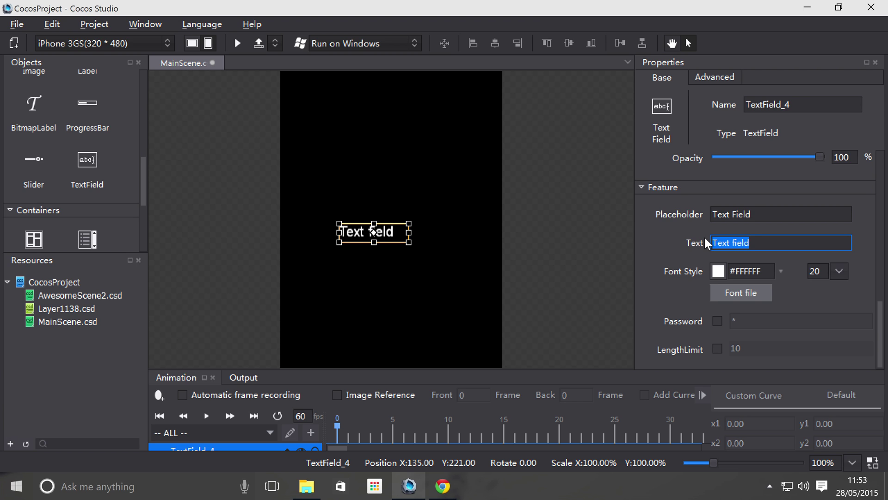
{"action": "left_click", "coordinate": [237, 43]}
{"action": "left_click", "coordinate": [139, 130]}
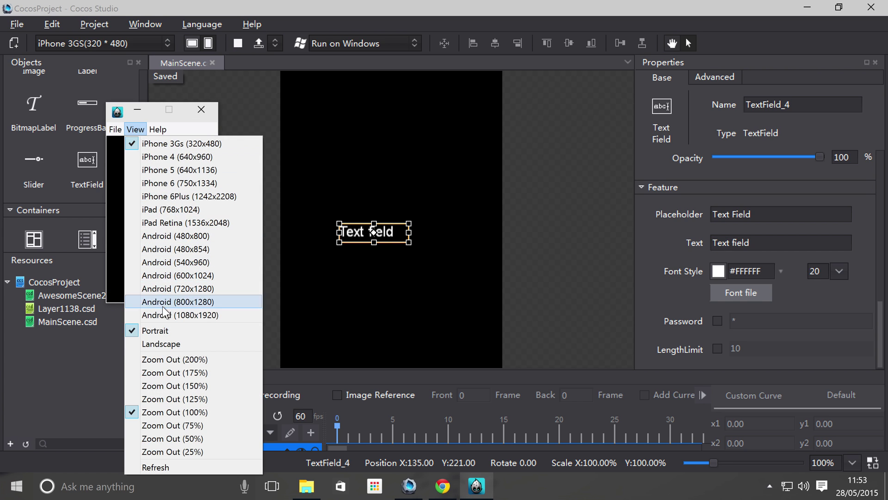
{"action": "left_click", "coordinate": [175, 359]}
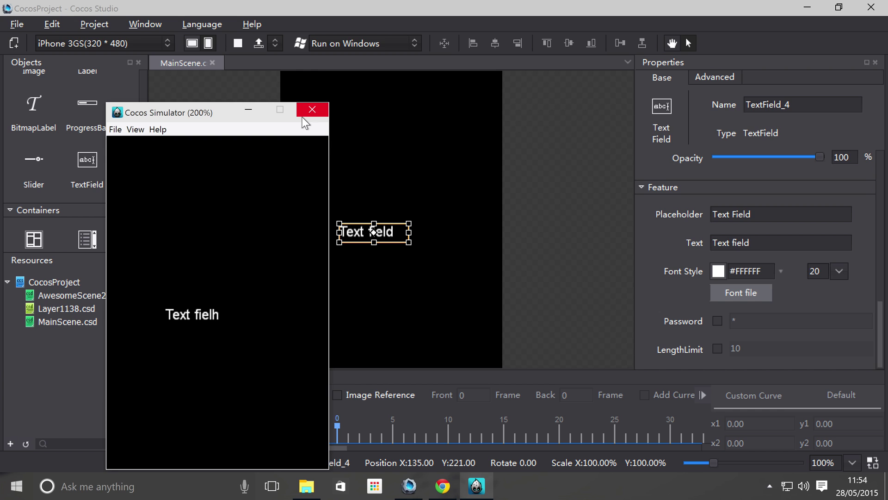
{"action": "left_click", "coordinate": [312, 109]}
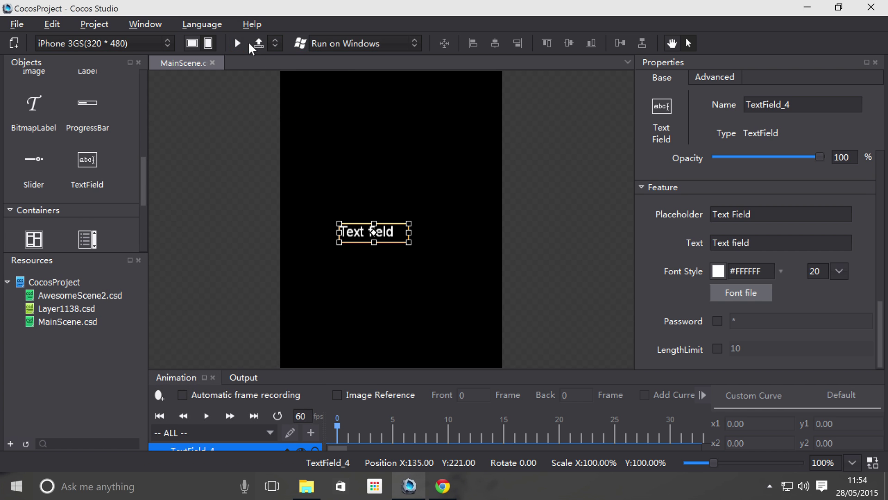
{"action": "left_click", "coordinate": [238, 42]}
{"action": "left_click", "coordinate": [50, 43]}
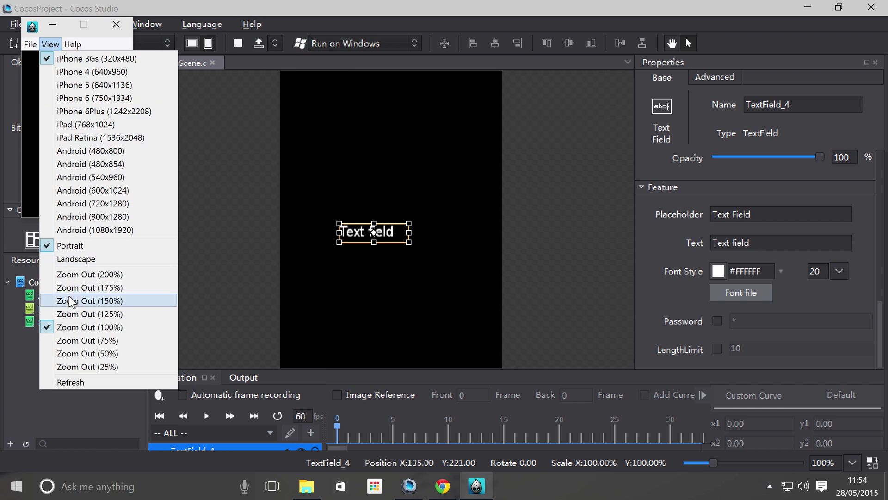
{"action": "left_click", "coordinate": [109, 274]}
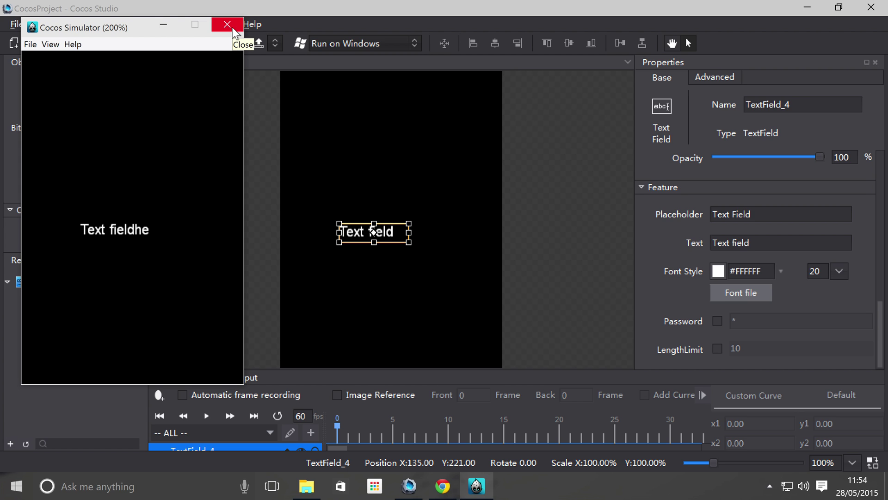
{"action": "key", "text": "BackSpace"}
{"action": "key", "text": "BackSpace"}
{"action": "key", "text": "BackSpace"}
{"action": "key", "text": "BackSpace"}
{"action": "key", "text": "BackSpace"}
{"action": "key", "text": "BackSpace"}
{"action": "key", "text": "BackSpace"}
{"action": "key", "text": "BackSpace"}
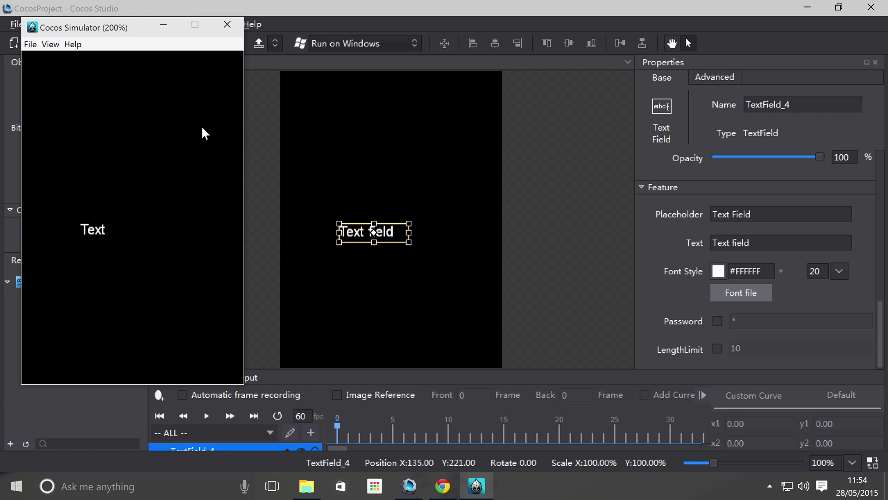
{"action": "left_click", "coordinate": [240, 19]}
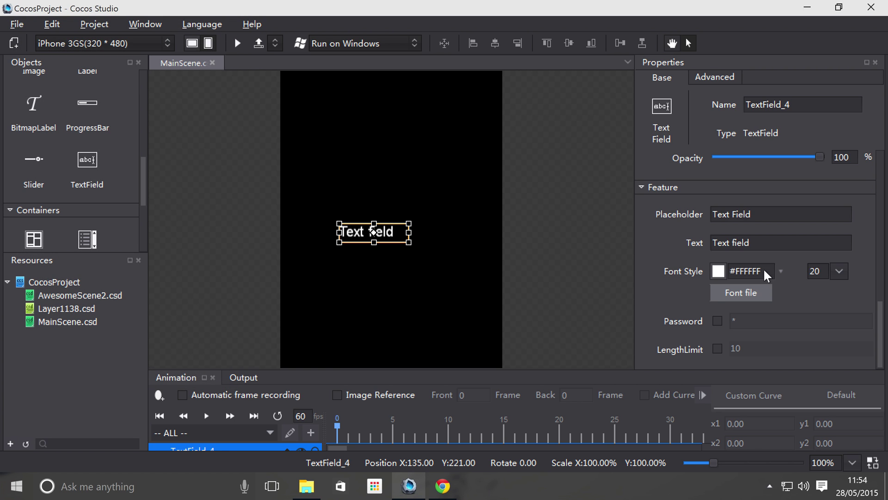
Step: Set the TextField's Size X to 200, undoing an accidental resize drag
{"action": "scroll", "coordinate": [797, 306], "scroll_direction": "up", "scroll_amount": 10}
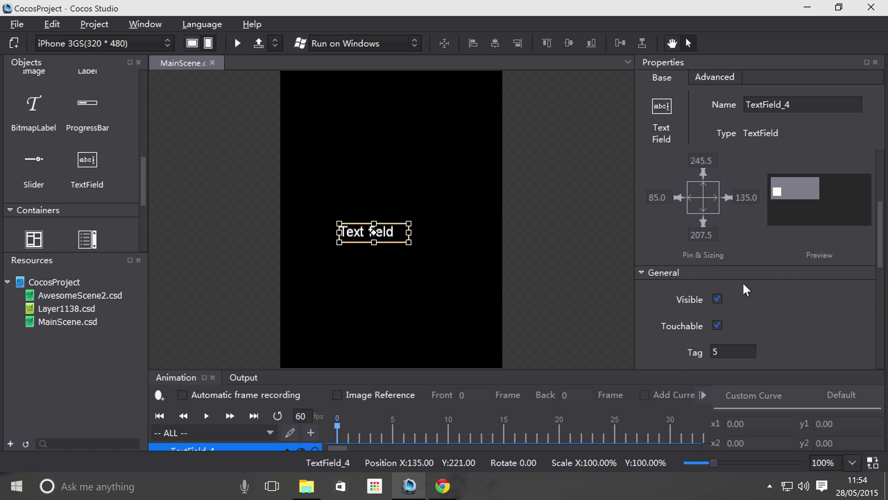
{"action": "double_click", "coordinate": [732, 264]}
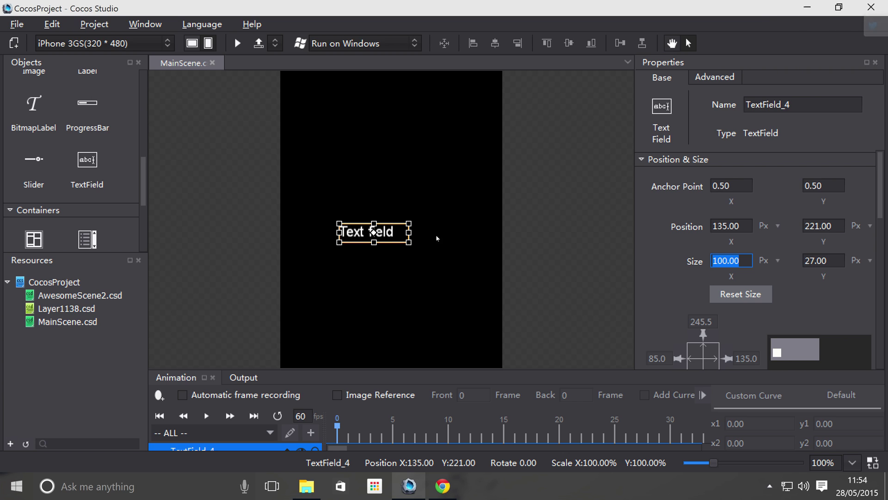
{"action": "left_click_drag", "start_coordinate": [409, 237], "coordinate": [380, 242]}
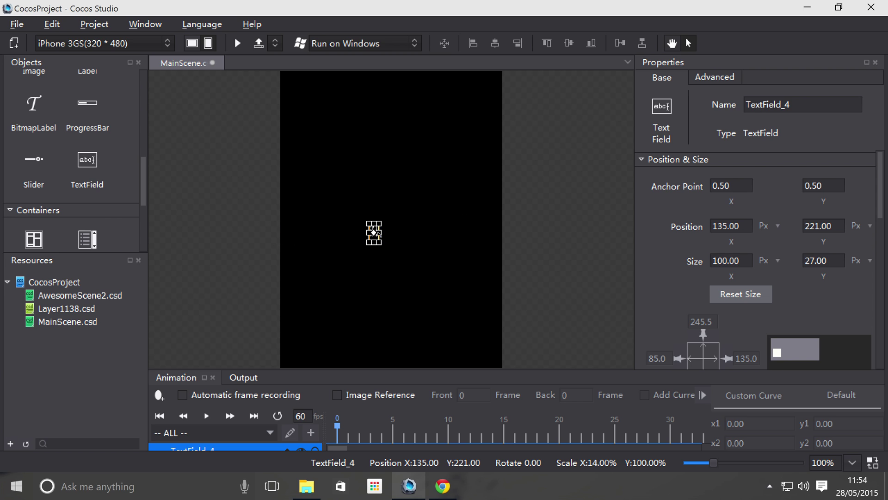
{"action": "key", "text": "ctrl+z"}
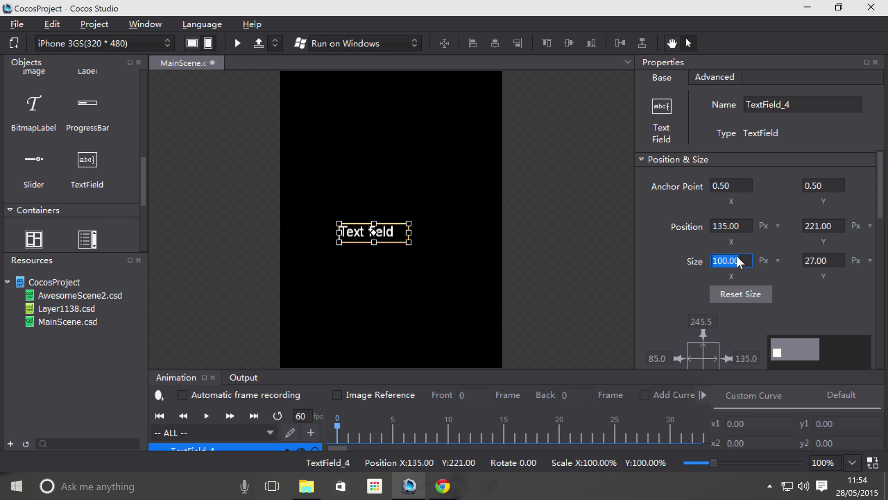
{"action": "type", "text": "200"}
{"action": "key", "text": "Return"}
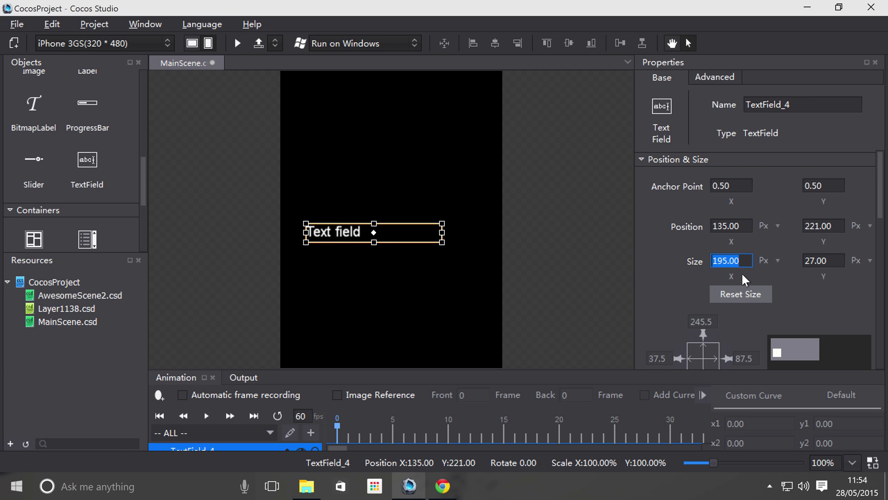
{"action": "scroll", "coordinate": [802, 261], "scroll_direction": "down", "scroll_amount": 3}
{"action": "scroll", "coordinate": [800, 260], "scroll_direction": "down", "scroll_amount": 3}
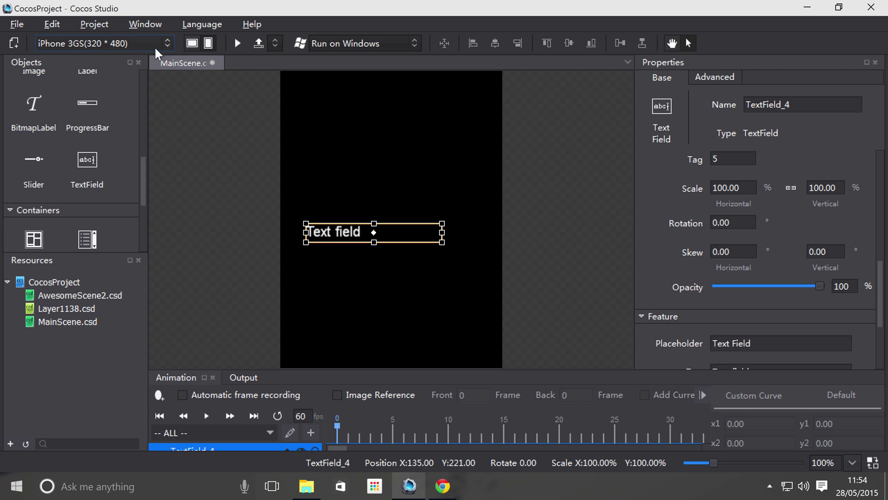
Step: Run the scene in the simulator enlarged to 200%
{"action": "left_click", "coordinate": [231, 42]}
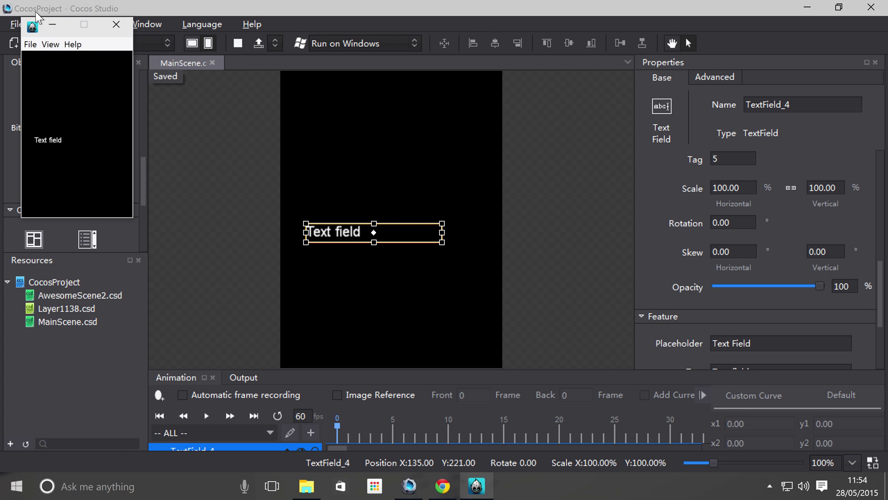
{"action": "left_click", "coordinate": [49, 44]}
{"action": "left_click", "coordinate": [88, 274]}
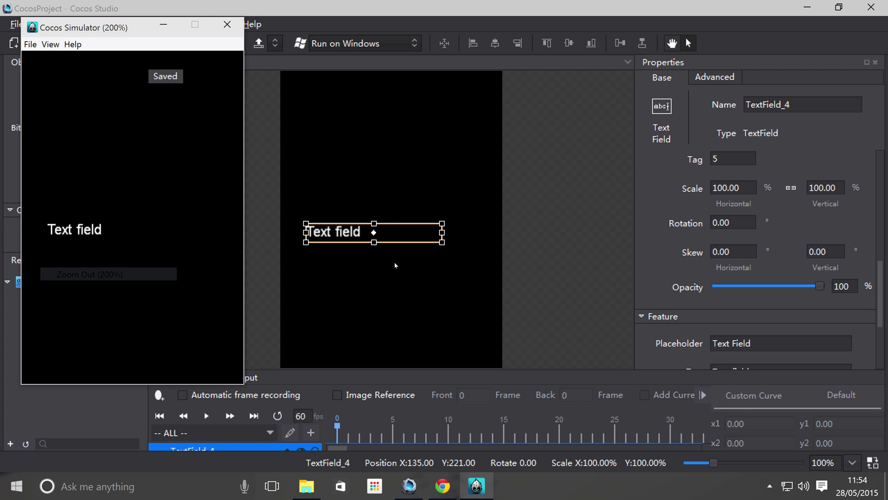
Step: Type test characters into the running field, delete some, then close the preview
{"action": "left_click", "coordinate": [95, 230]}
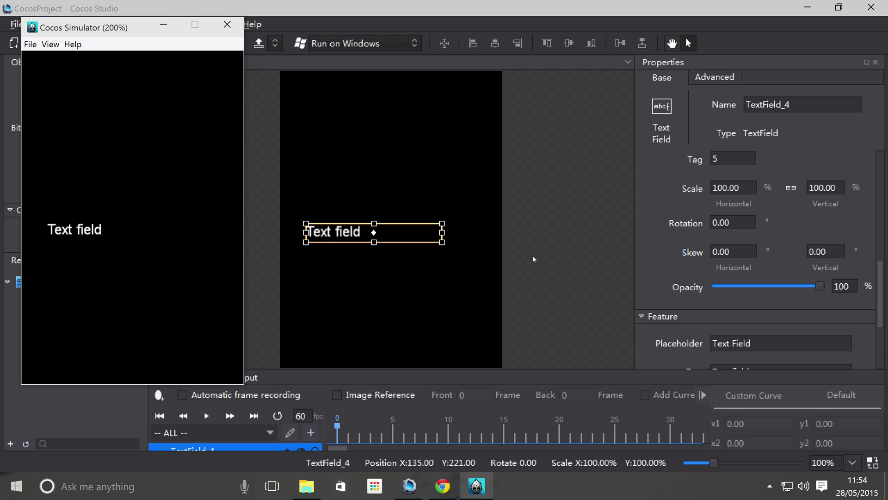
{"action": "type", "text": "heloenijneun"}
{"action": "key", "text": "BackSpace"}
{"action": "key", "text": "BackSpace"}
{"action": "key", "text": "BackSpace"}
{"action": "key", "text": "BackSpace"}
{"action": "key", "text": "BackSpace"}
{"action": "key", "text": "BackSpace"}
{"action": "key", "text": "BackSpace"}
{"action": "key", "text": "BackSpace"}
{"action": "key", "text": "BackSpace"}
{"action": "key", "text": "BackSpace"}
{"action": "key", "text": "BackSpace"}
{"action": "key", "text": "BackSpace"}
{"action": "key", "text": "BackSpace"}
{"action": "key", "text": "BackSpace"}
{"action": "key", "text": "BackSpace"}
{"action": "key", "text": "BackSpace"}
{"action": "key", "text": "BackSpace"}
{"action": "key", "text": "BackSpace"}
{"action": "left_click", "coordinate": [227, 24]}
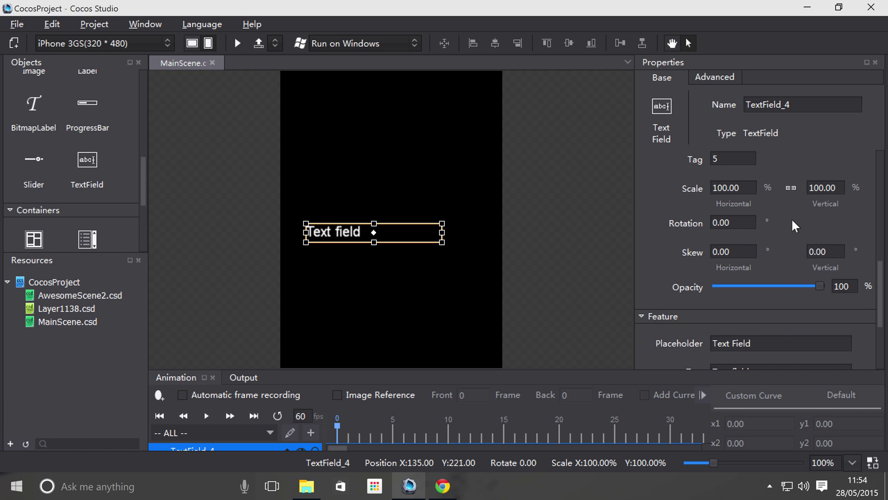
Step: Make the TextField's text red (#FF0000) at font size 22
{"action": "scroll", "coordinate": [794, 231], "scroll_direction": "up", "scroll_amount": 5}
{"action": "scroll", "coordinate": [793, 254], "scroll_direction": "down", "scroll_amount": 5}
{"action": "scroll", "coordinate": [794, 278], "scroll_direction": "down", "scroll_amount": 3}
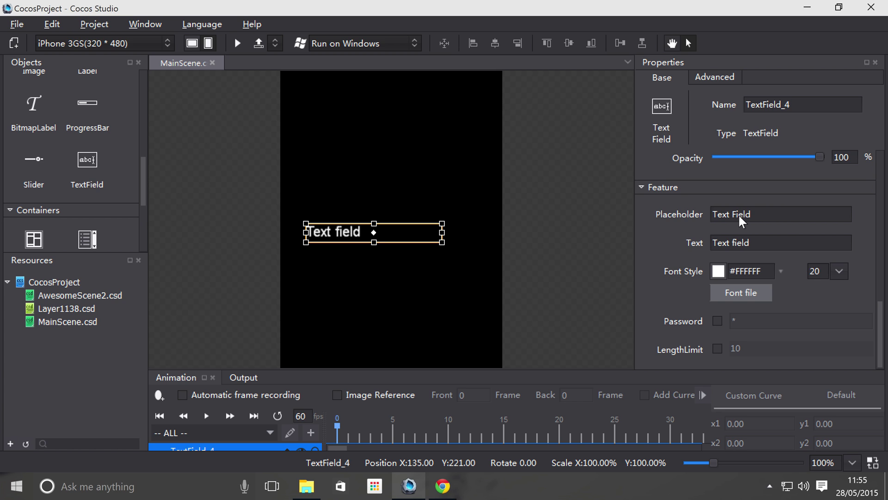
{"action": "left_click", "coordinate": [782, 266]}
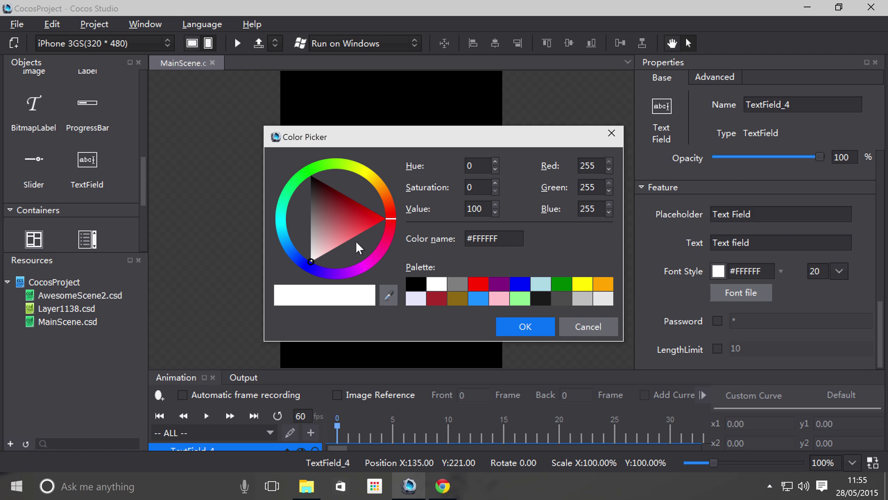
{"action": "left_click", "coordinate": [385, 219]}
{"action": "left_click", "coordinate": [524, 327]}
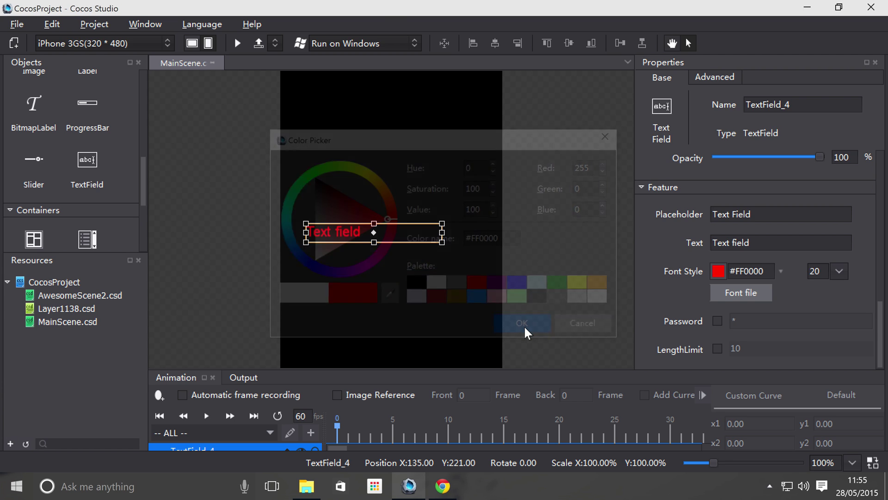
{"action": "left_click", "coordinate": [831, 266]}
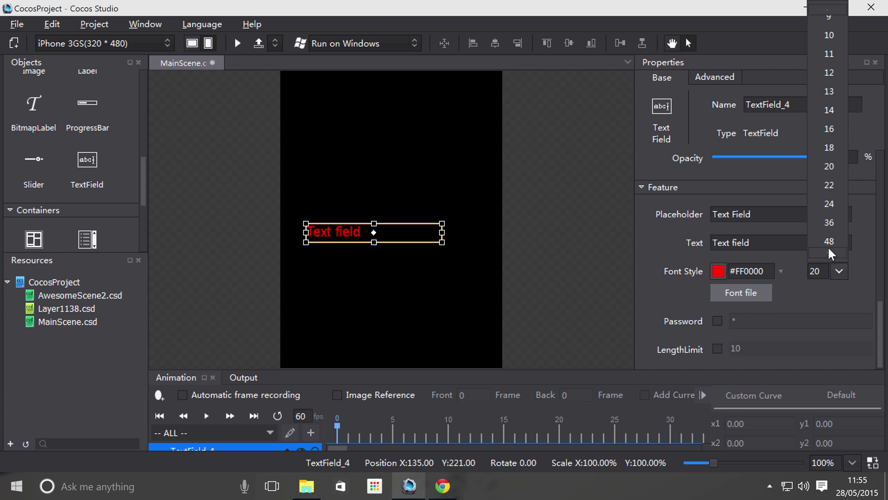
{"action": "left_click", "coordinate": [826, 182]}
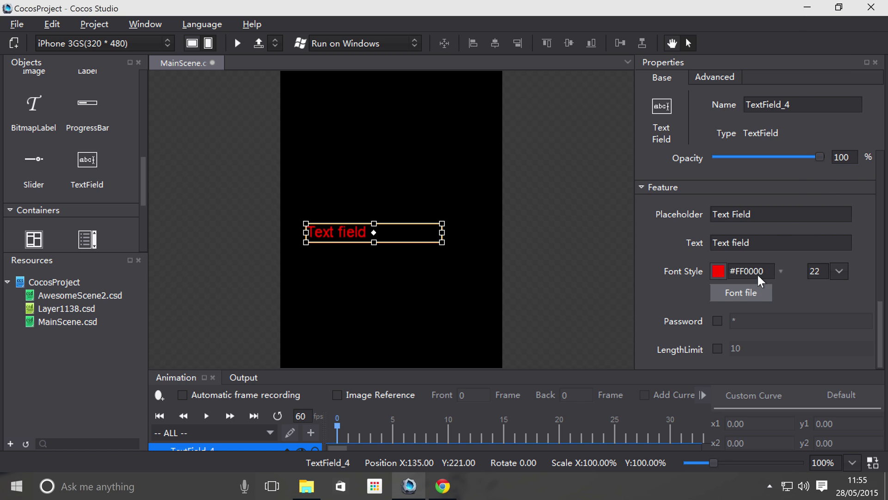
Step: Load Smoothie Shoppe.ttf from the Desktop as the text font
{"action": "left_click", "coordinate": [740, 293]}
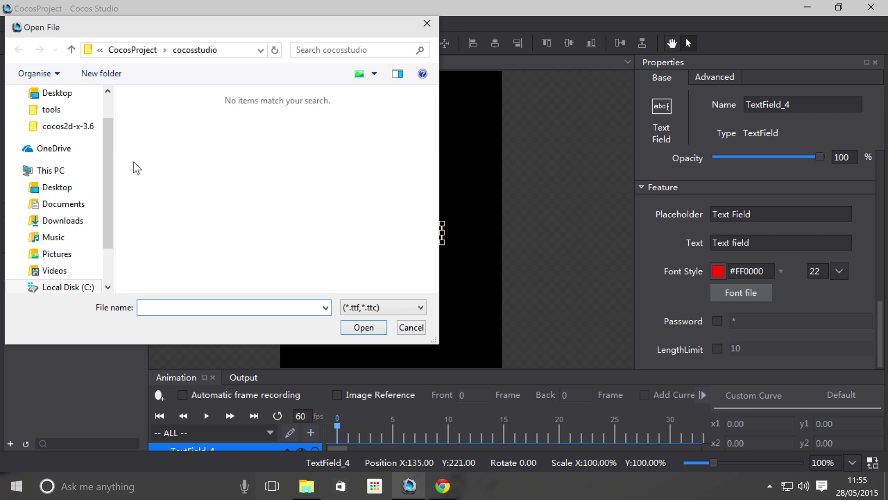
{"action": "left_click", "coordinate": [56, 93]}
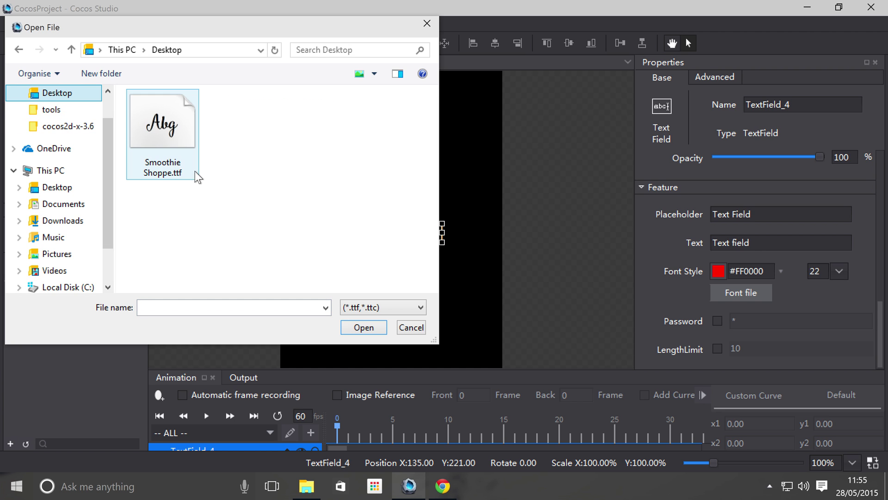
{"action": "double_click", "coordinate": [192, 175]}
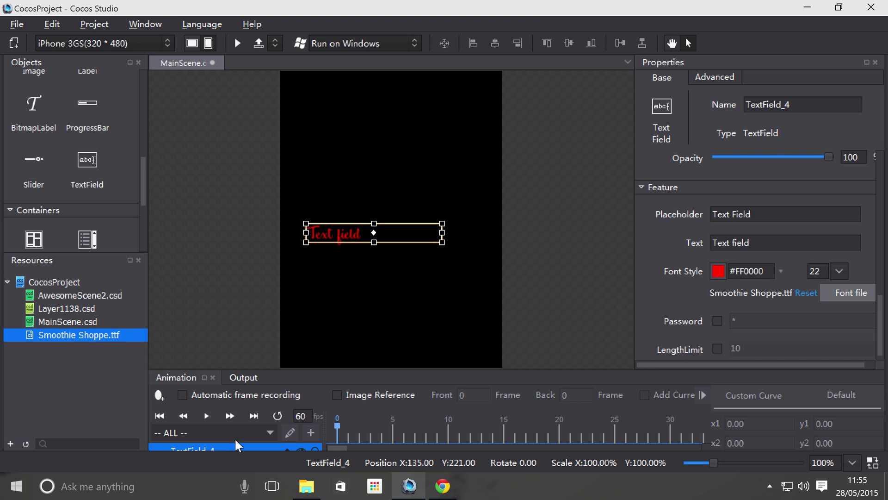
{"action": "left_click", "coordinate": [319, 277]}
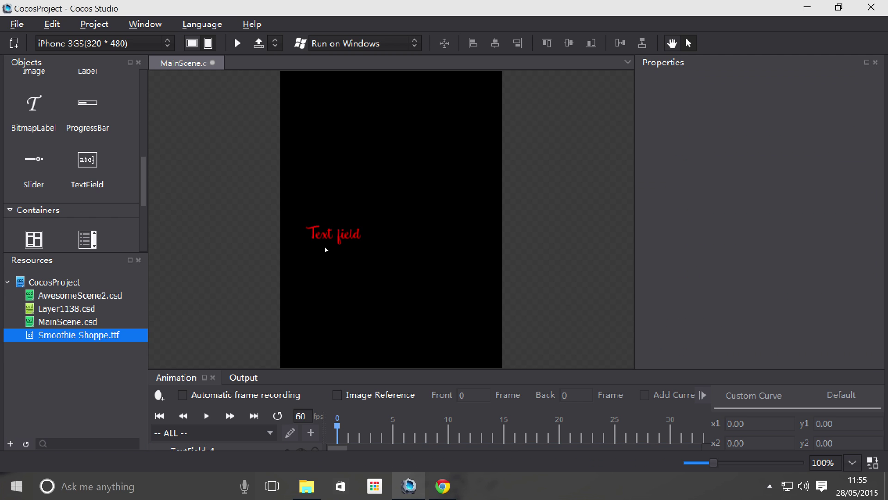
{"action": "left_click_drag", "start_coordinate": [307, 198], "coordinate": [365, 265]}
{"action": "scroll", "coordinate": [741, 295], "scroll_direction": "down", "scroll_amount": 1}
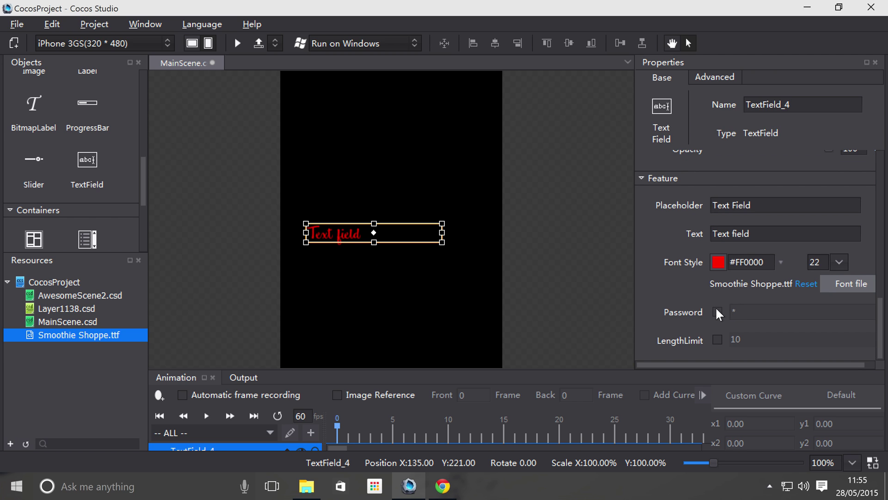
{"action": "left_click", "coordinate": [716, 309]}
{"action": "left_click", "coordinate": [744, 312]}
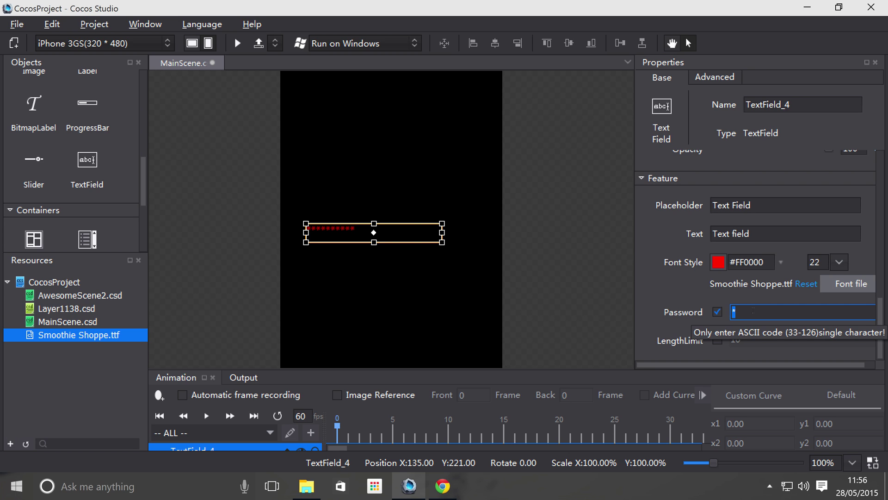
{"action": "type", "text": "h"}
{"action": "key", "text": "Return"}
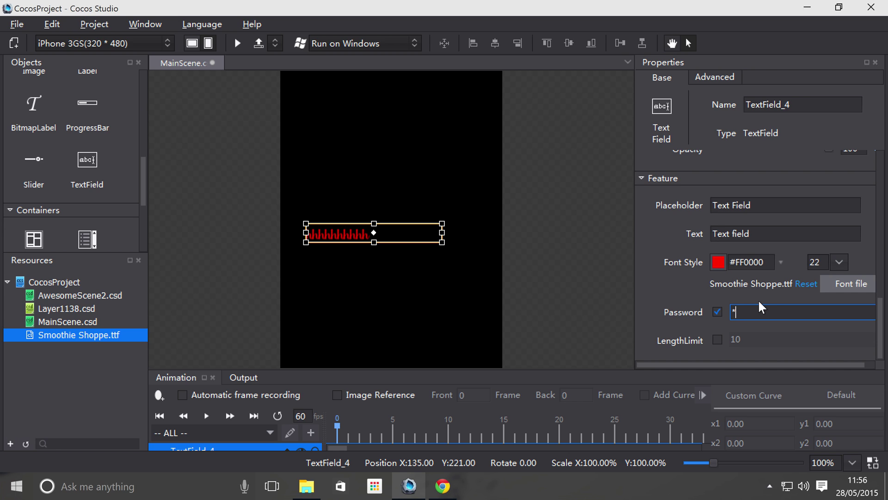
{"action": "key", "text": "Return"}
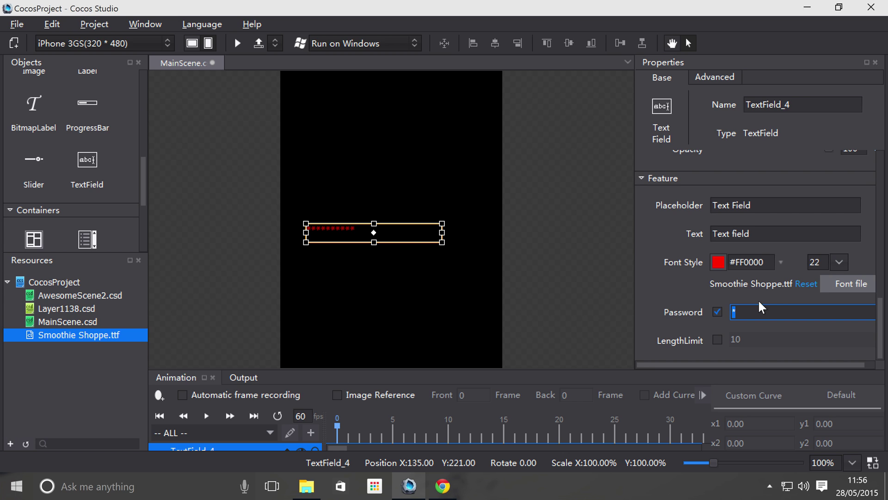
{"action": "left_click", "coordinate": [718, 310]}
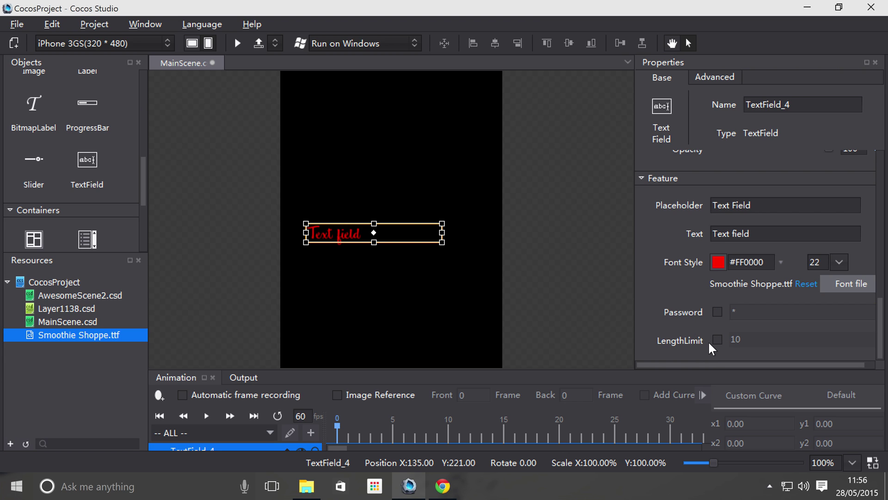
Step: Enable the 10-character length limit and run the scene in the simulator at 200%
{"action": "left_click", "coordinate": [717, 339]}
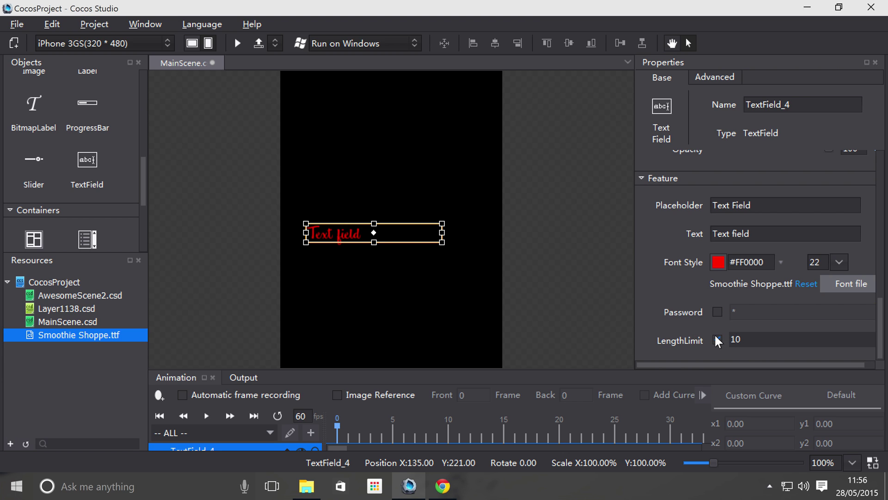
{"action": "left_click", "coordinate": [236, 46]}
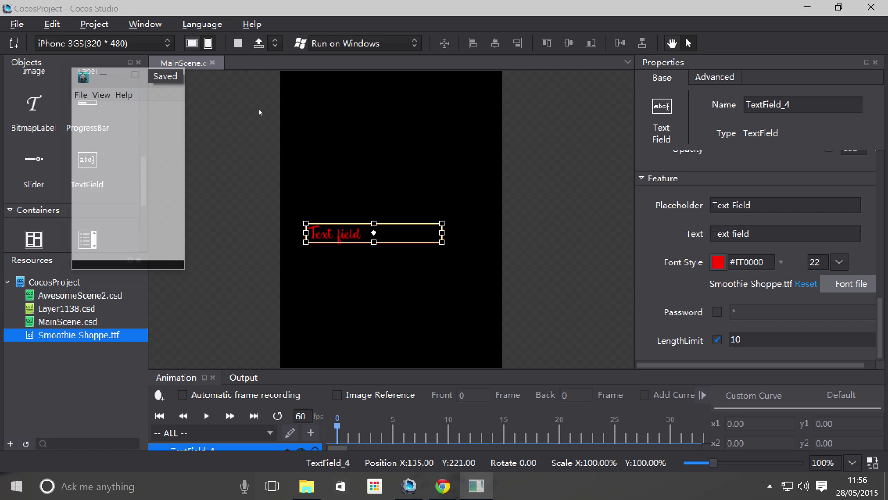
{"action": "left_click", "coordinate": [102, 92]}
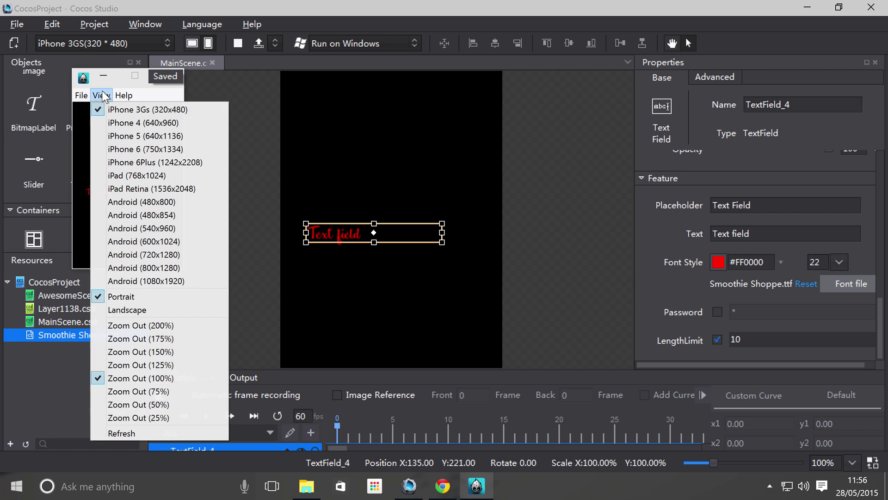
{"action": "left_click", "coordinate": [167, 327]}
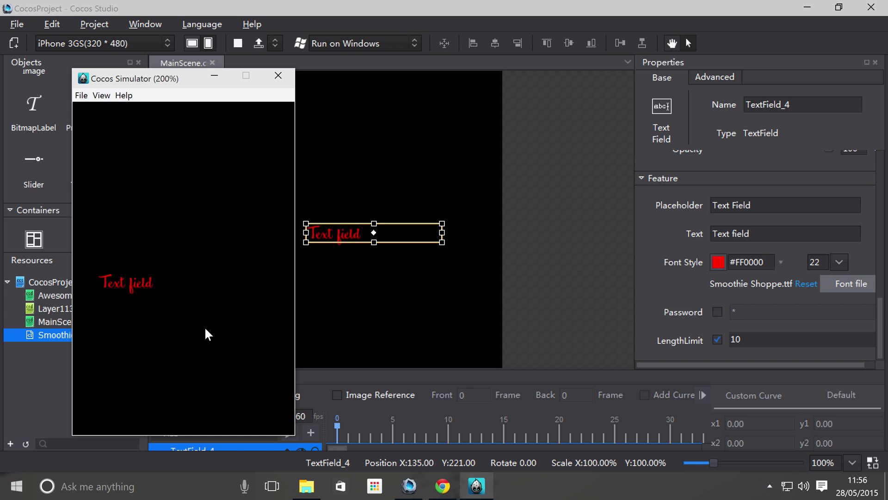
Step: Replace the default text with 'hello word' in the preview, then close it
{"action": "key", "text": "BackSpace"}
{"action": "key", "text": "BackSpace"}
{"action": "key", "text": "BackSpace"}
{"action": "key", "text": "BackSpace"}
{"action": "key", "text": "BackSpace"}
{"action": "key", "text": "BackSpace"}
{"action": "key", "text": "BackSpace"}
{"action": "key", "text": "BackSpace"}
{"action": "key", "text": "BackSpace"}
{"action": "key", "text": "BackSpace"}
{"action": "type", "text": "hello word"}
{"action": "left_click", "coordinate": [282, 74]}
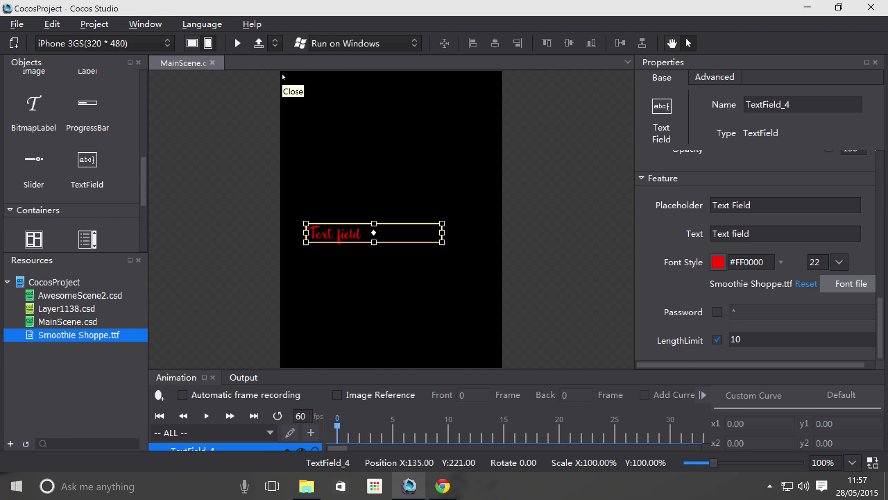